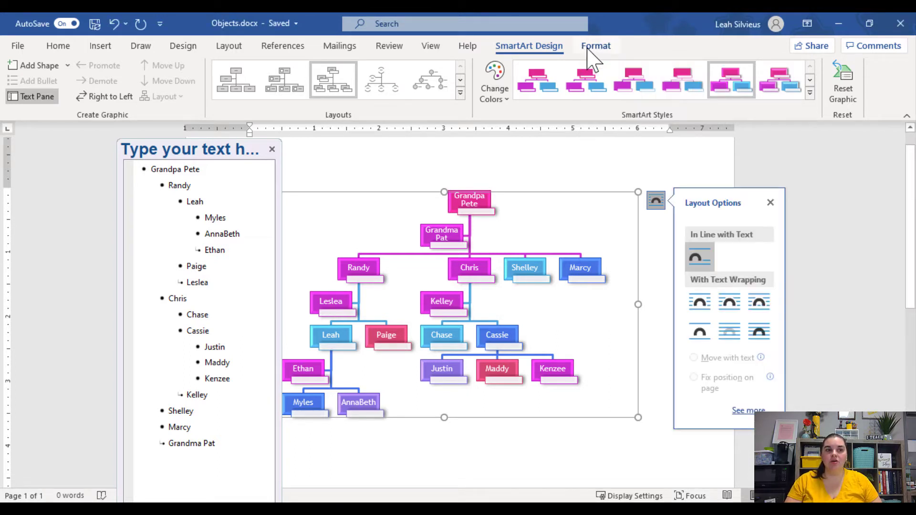
- Apply the purple filled shape style from the last theme styles row to the grandmother's box in the family tree
click(588, 48)
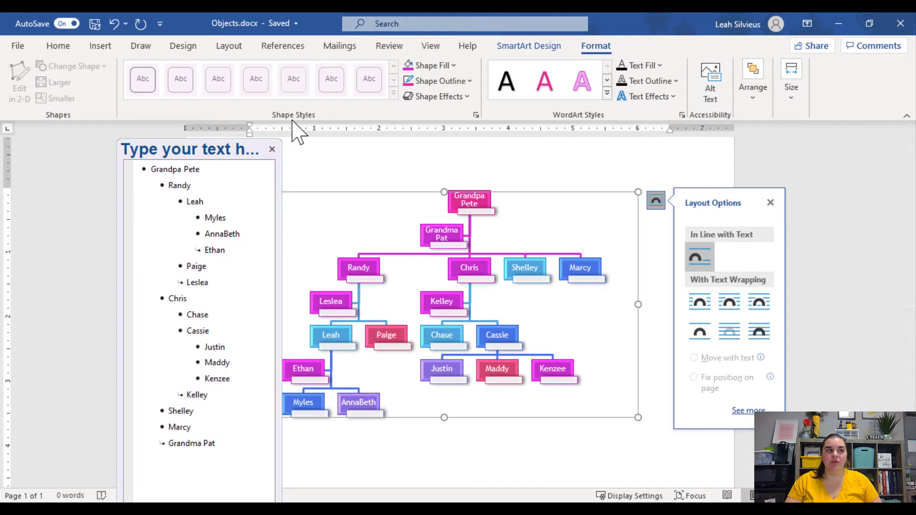
click(292, 121)
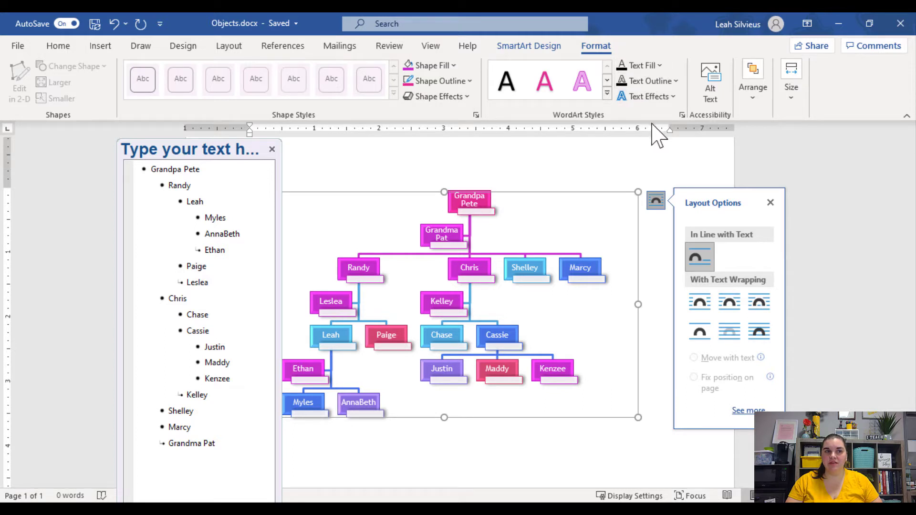
click(492, 211)
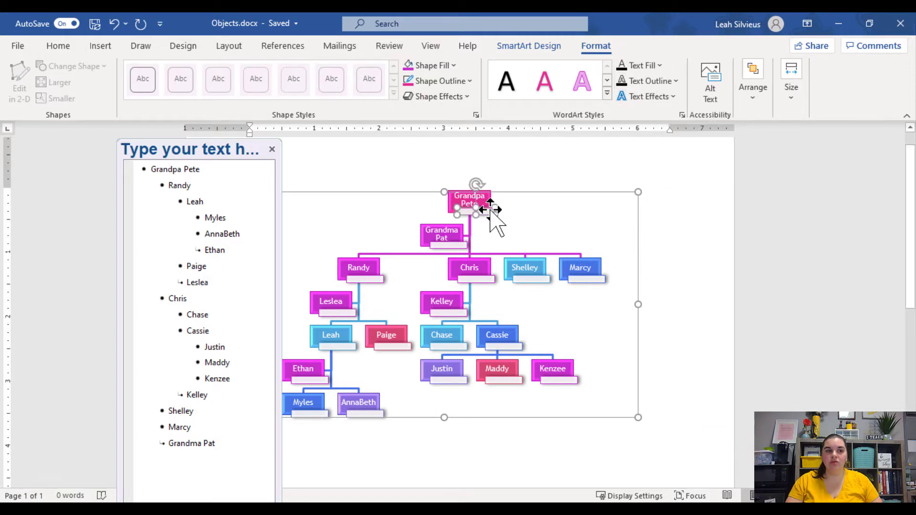
click(454, 232)
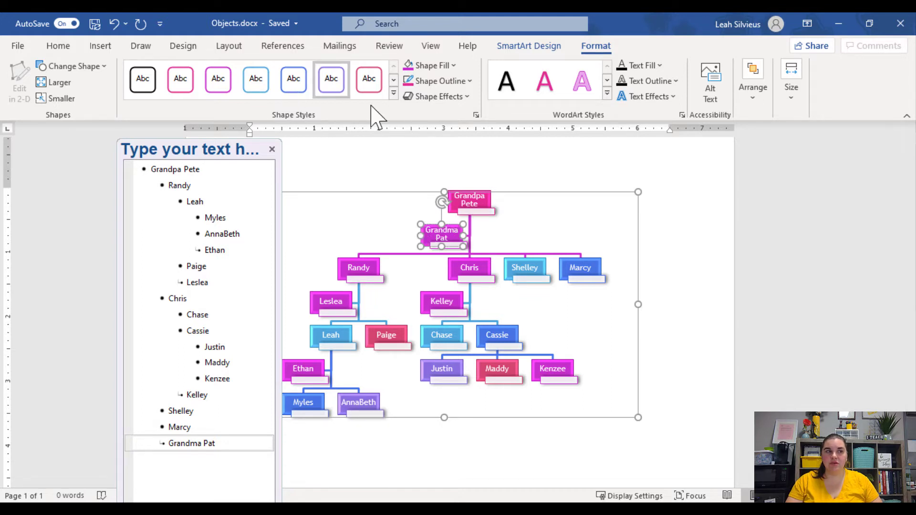
click(394, 94)
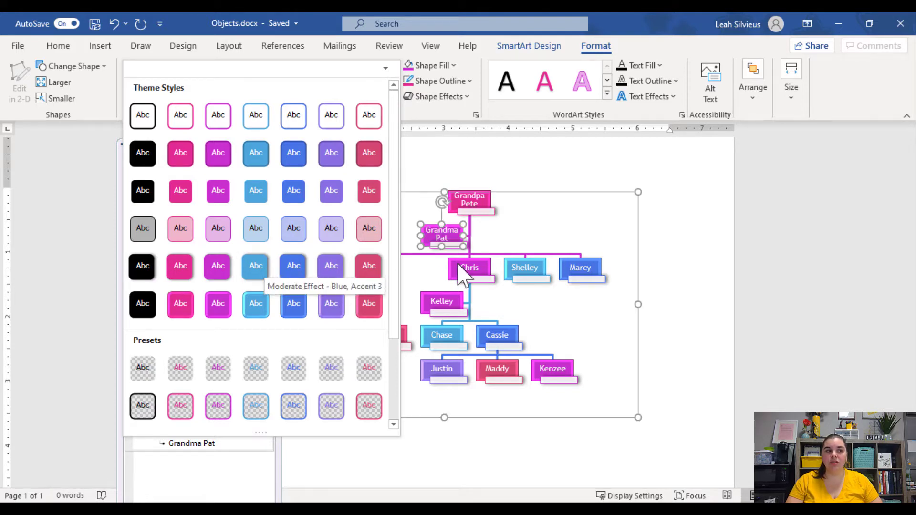
key(ctrl)
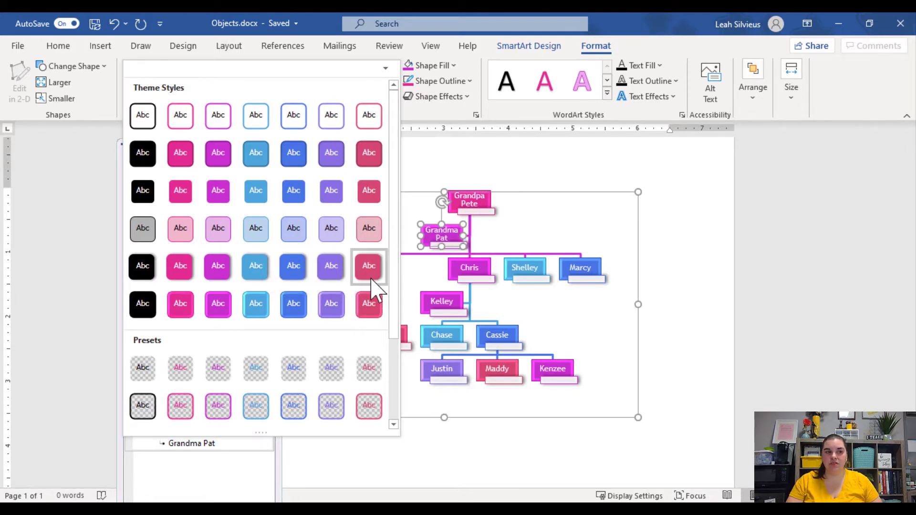
click(334, 315)
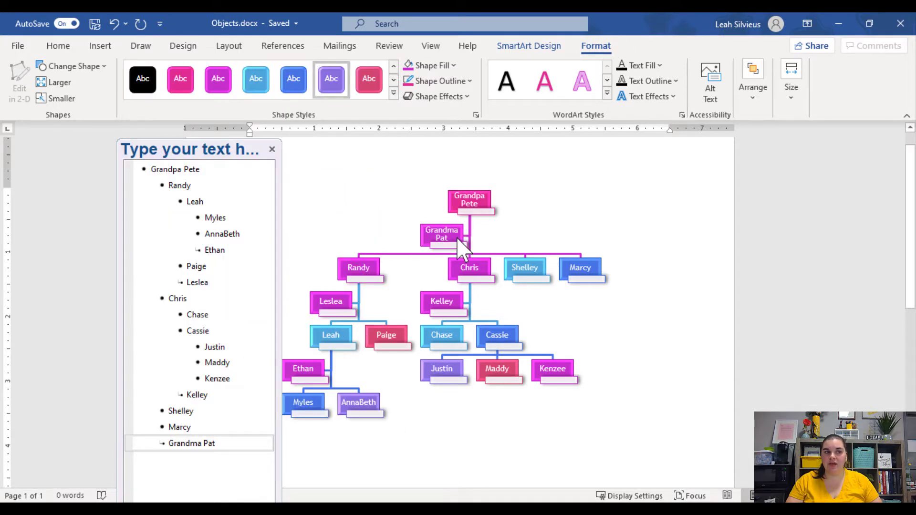
- Give the grandmother's box a standard red fill and a standard purple outline
key(ctrl)
click(449, 65)
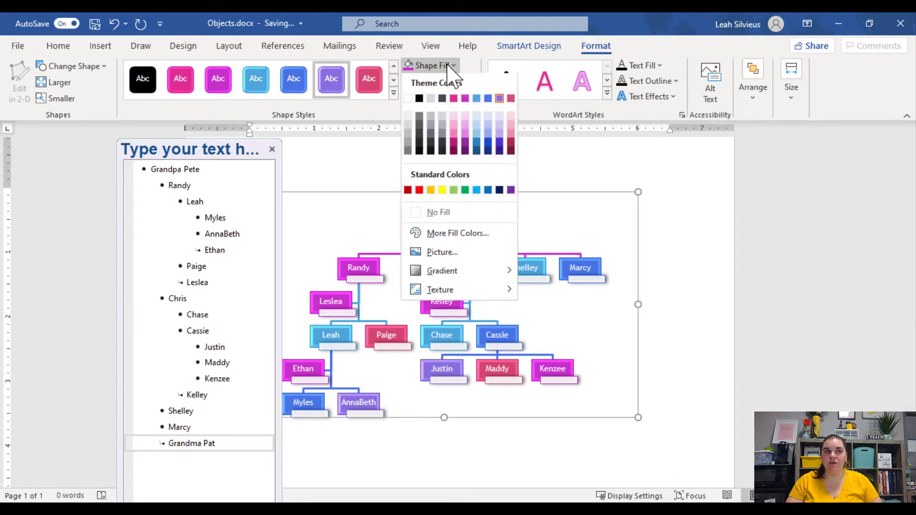
click(419, 191)
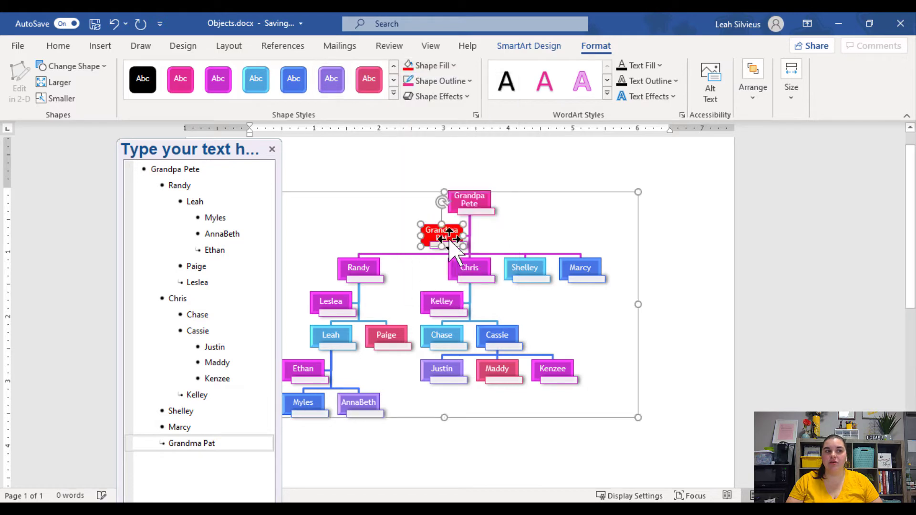
click(451, 67)
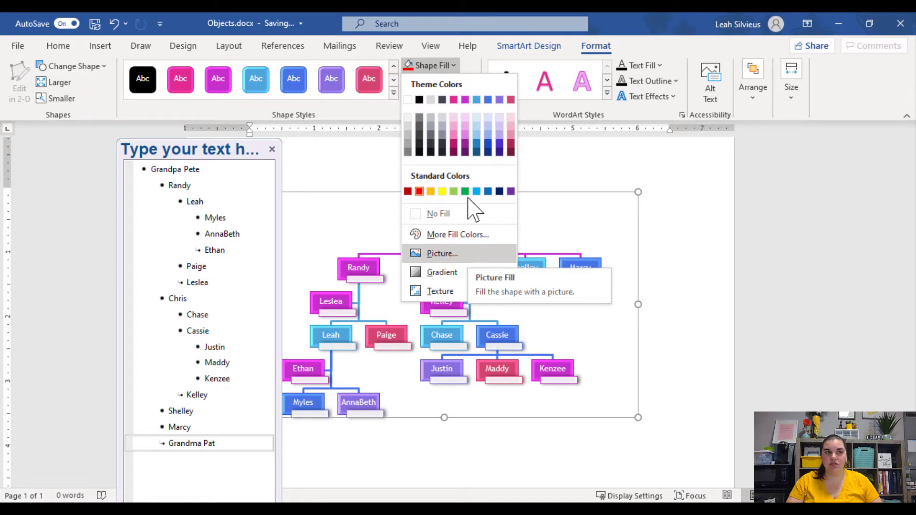
click(449, 68)
click(447, 81)
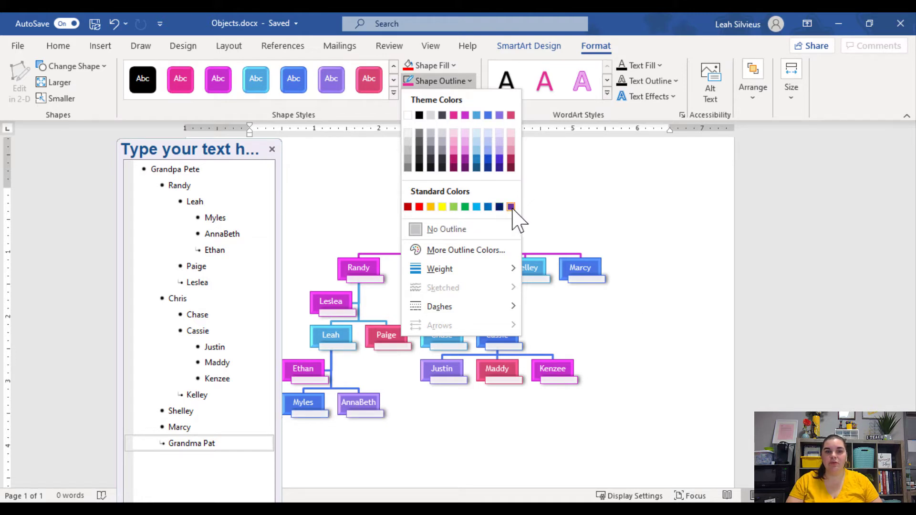
click(510, 207)
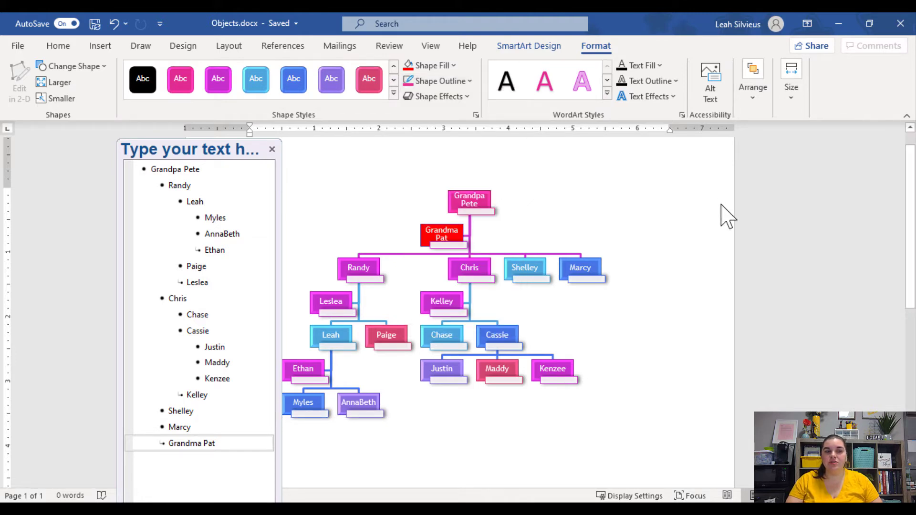
- Apply the black outlined WordArt style with a shadow to the text in the grandmother's box
click(452, 98)
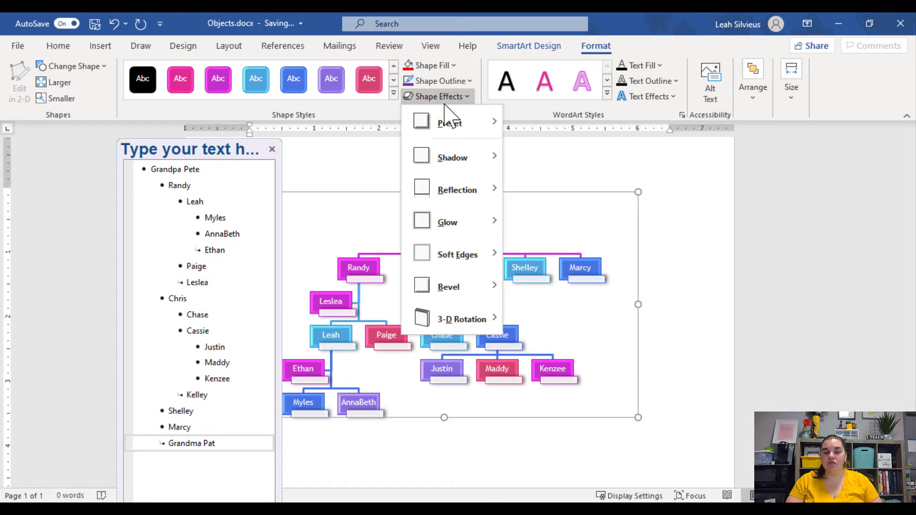
click(446, 97)
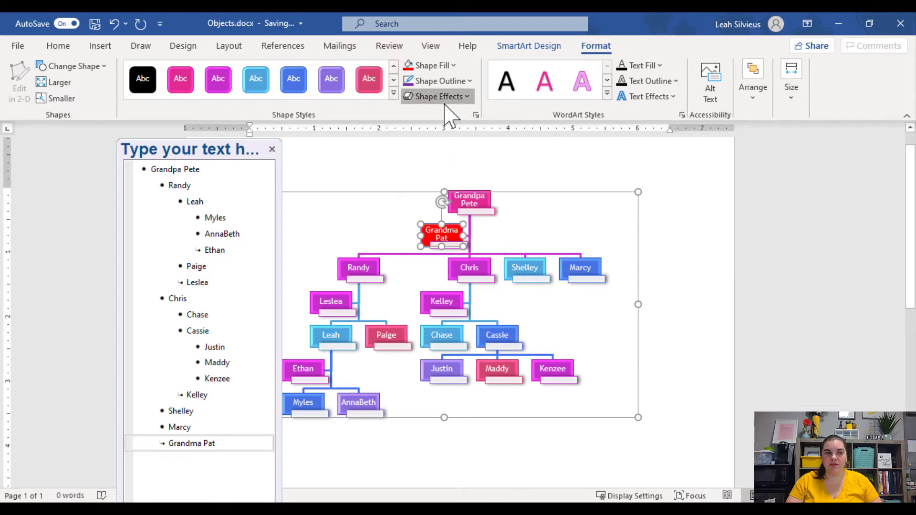
click(607, 94)
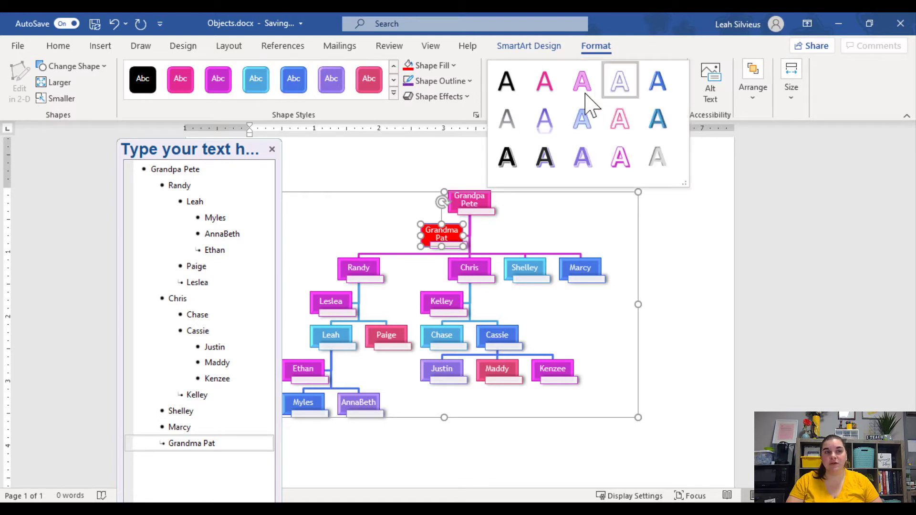
click(507, 158)
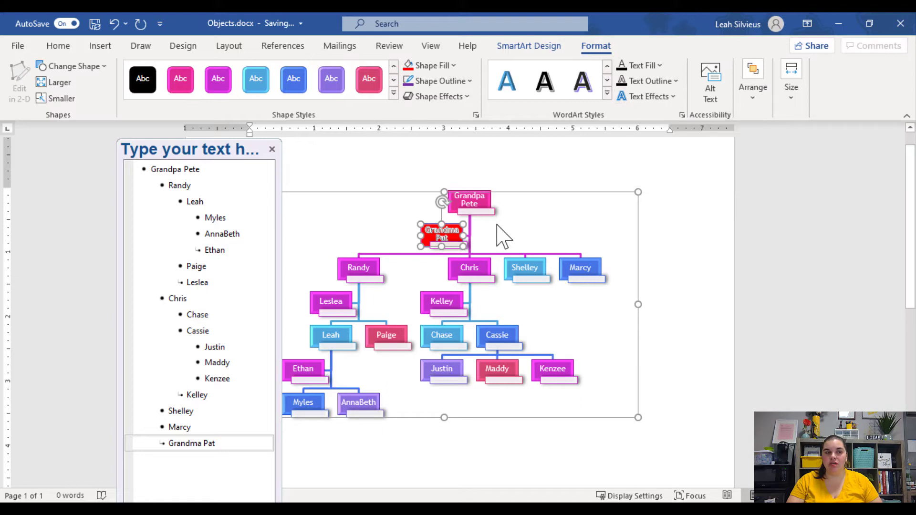
- Apply the purple outlined WordArt style to the text of the entire family tree chart and deselect the chart
click(560, 191)
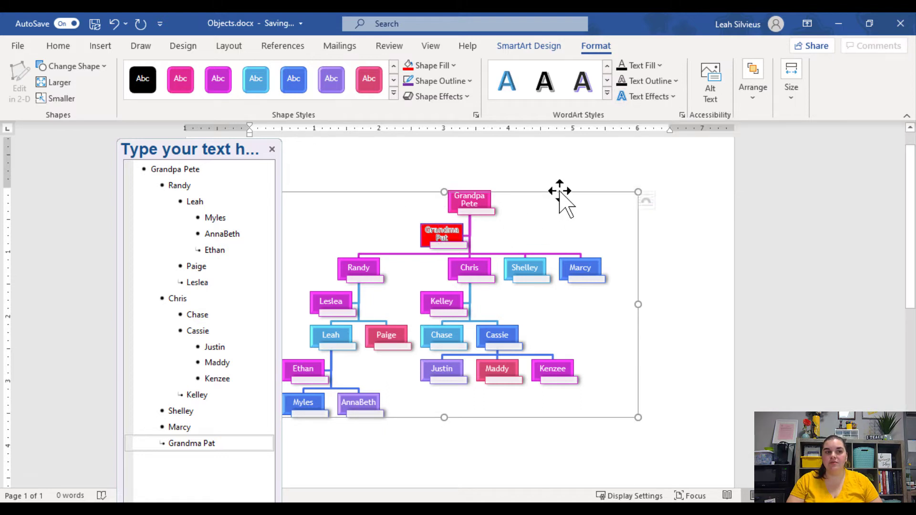
key(ctrl)
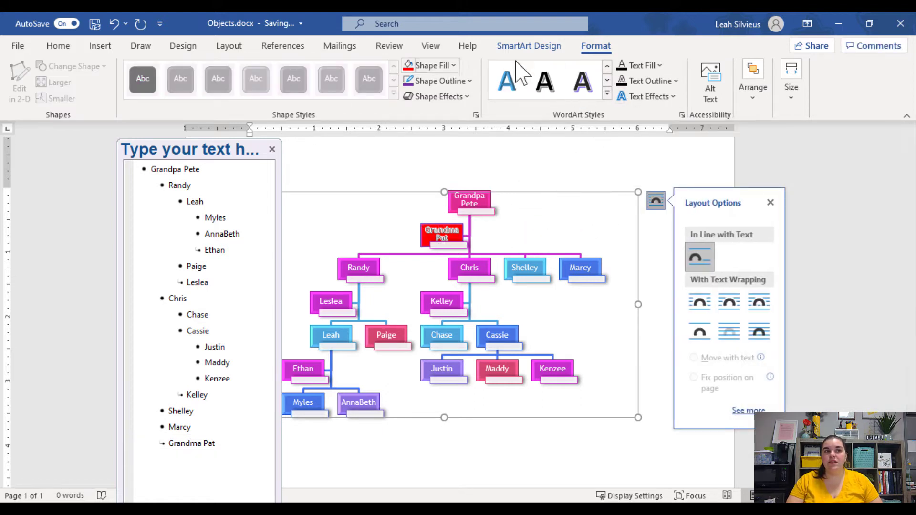
click(607, 93)
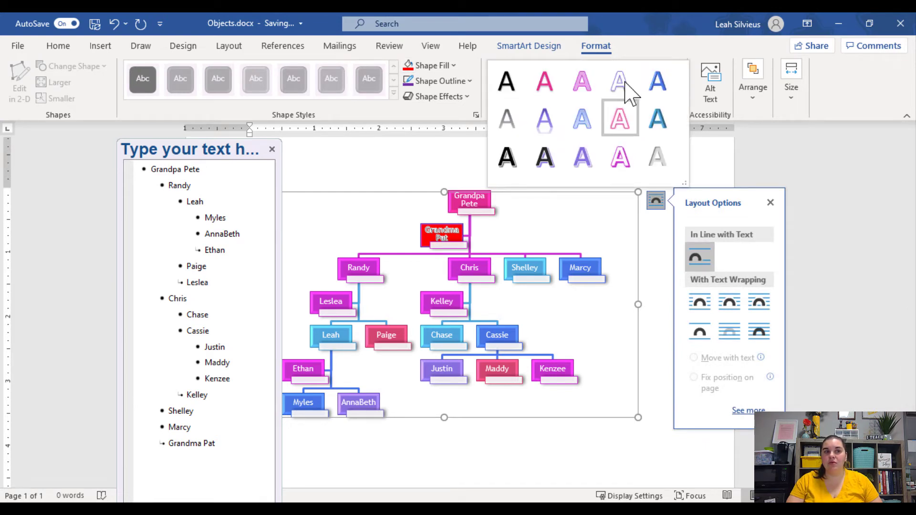
key(ctrl)
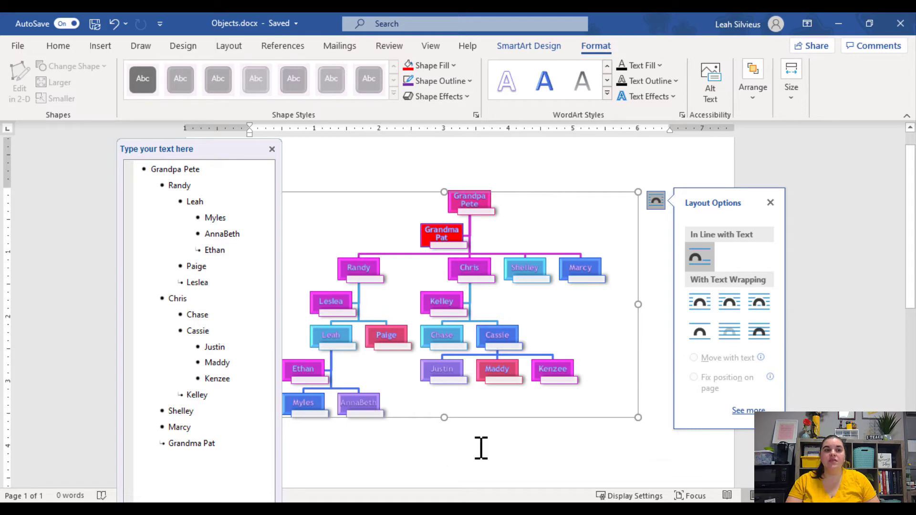
click(655, 449)
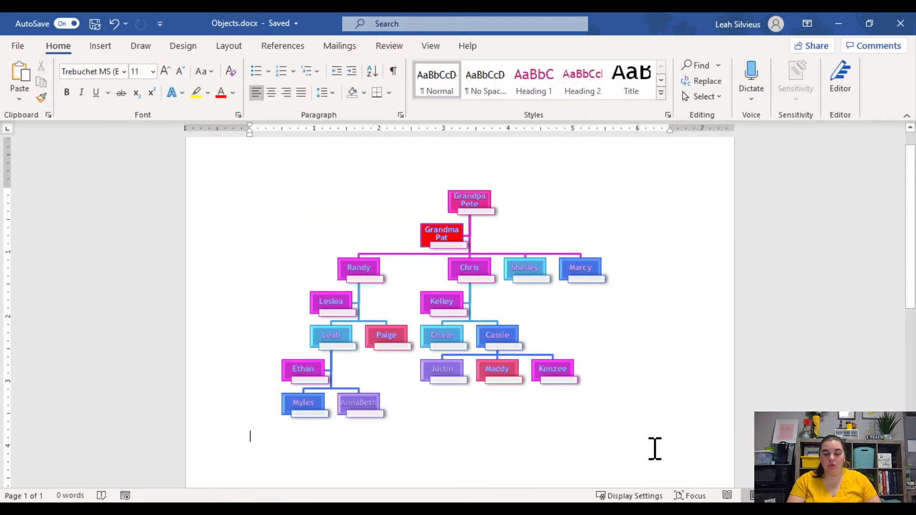
- Generate two paragraphs of ten-sentence placeholder text below the chart with =lorem(2,10)
scroll(435, 436, down, 3)
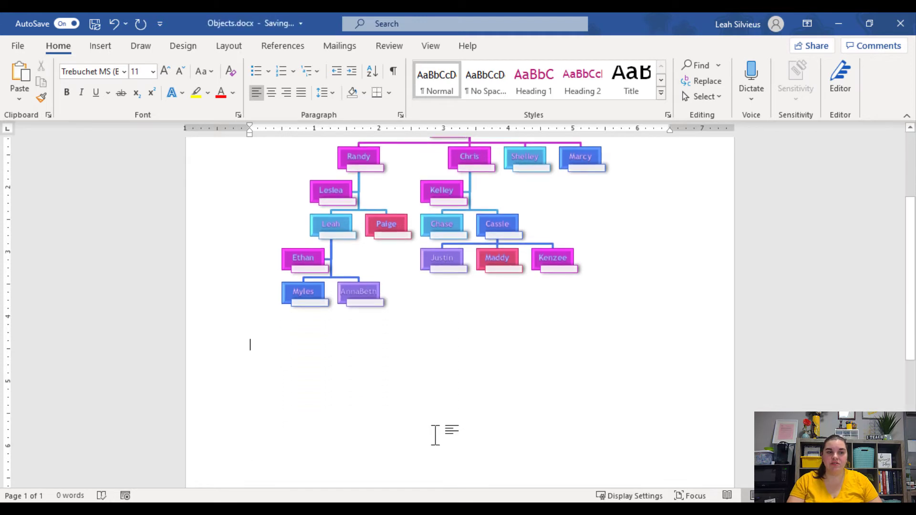
scroll(435, 436, down, 1)
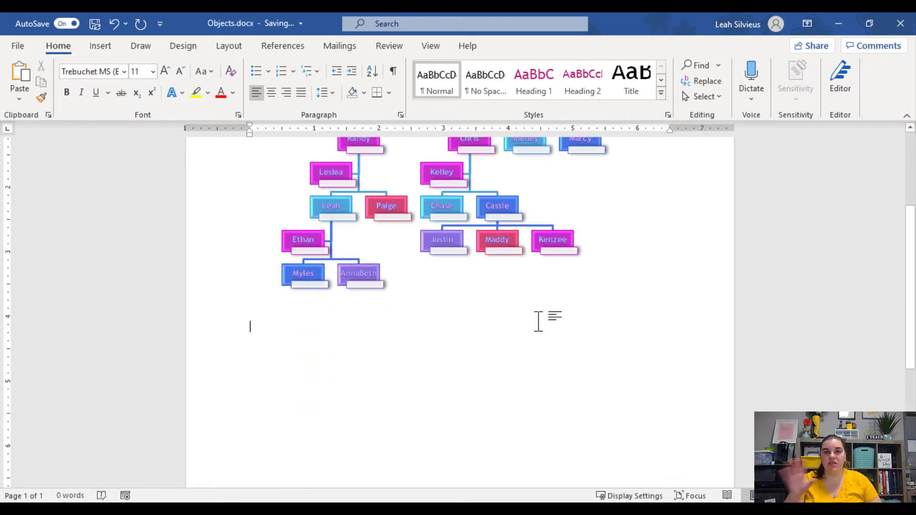
ctrl+scroll(289, 334, up, 3)
ctrl+scroll(289, 334, up, 2)
click(262, 333)
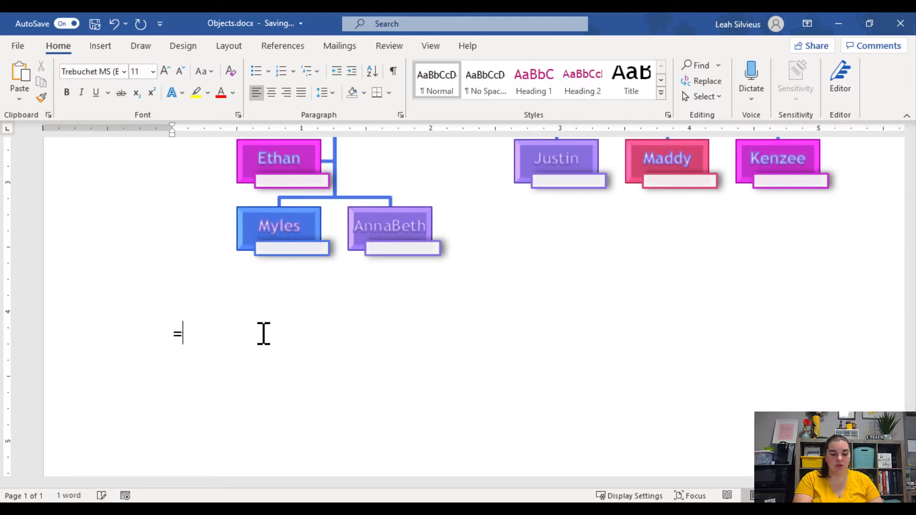
text(=lorem()
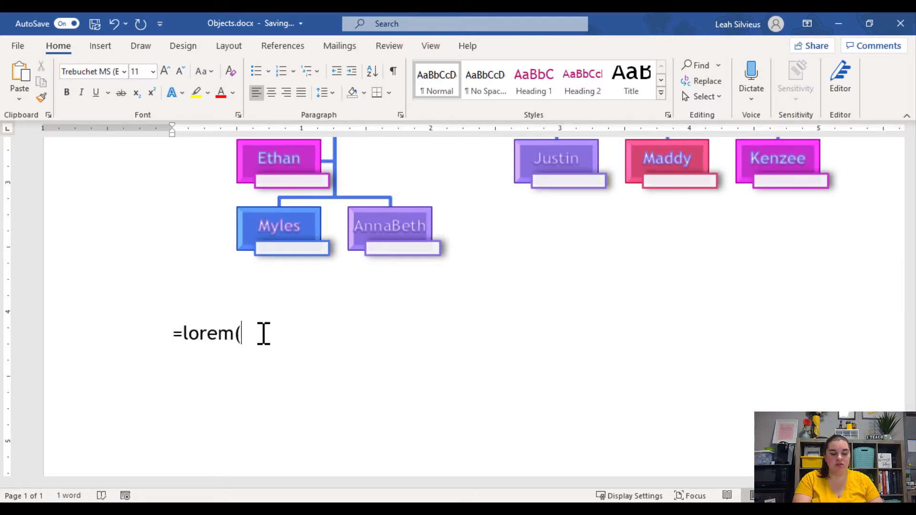
text(2,10)
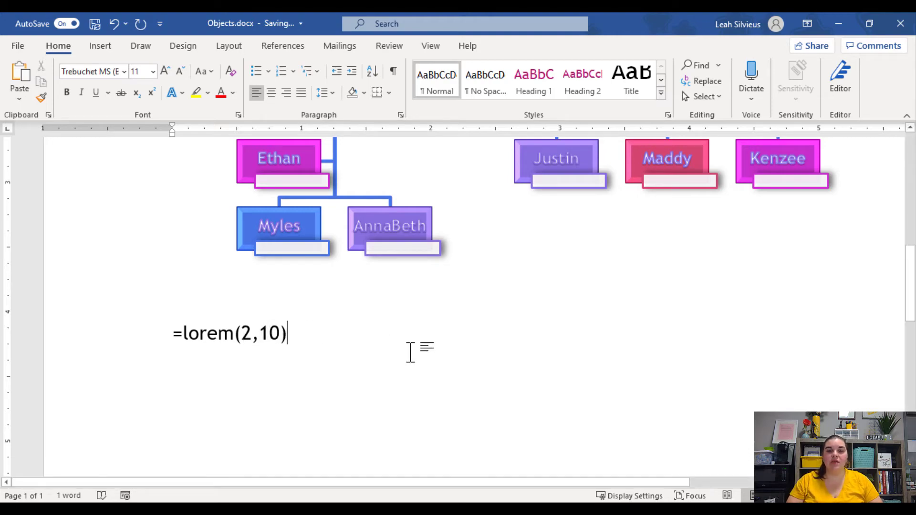
text())
key(Return)
- Shrink the family tree chart proportionally to about 3.2 inches wide
scroll(412, 352, down, 3)
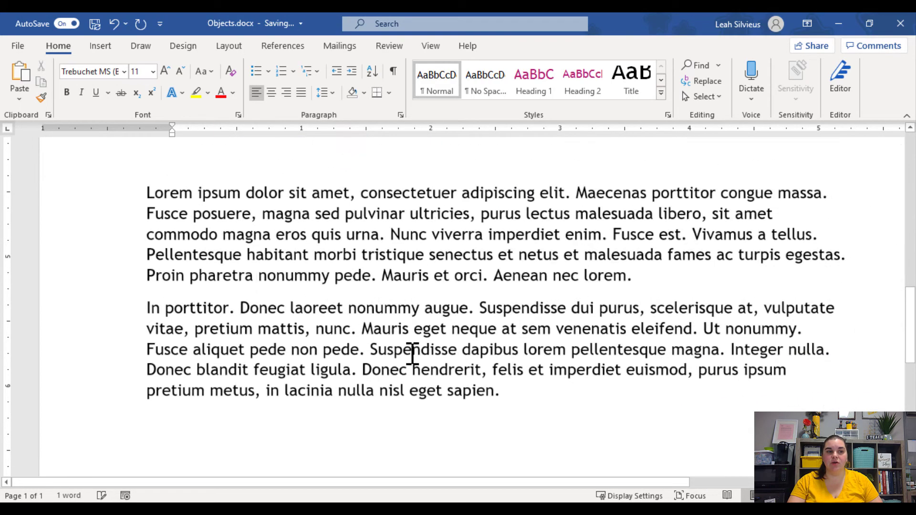
scroll(413, 352, down, 5)
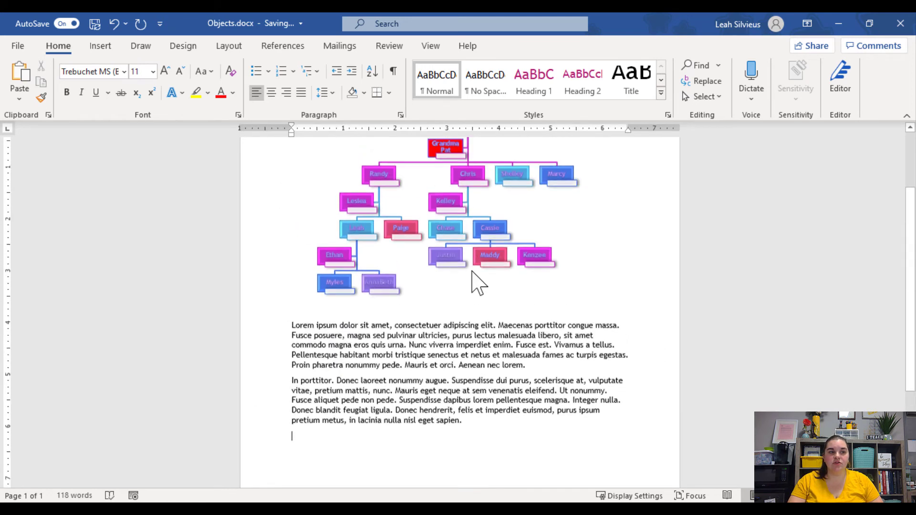
click(489, 308)
scroll(568, 348, up, 2)
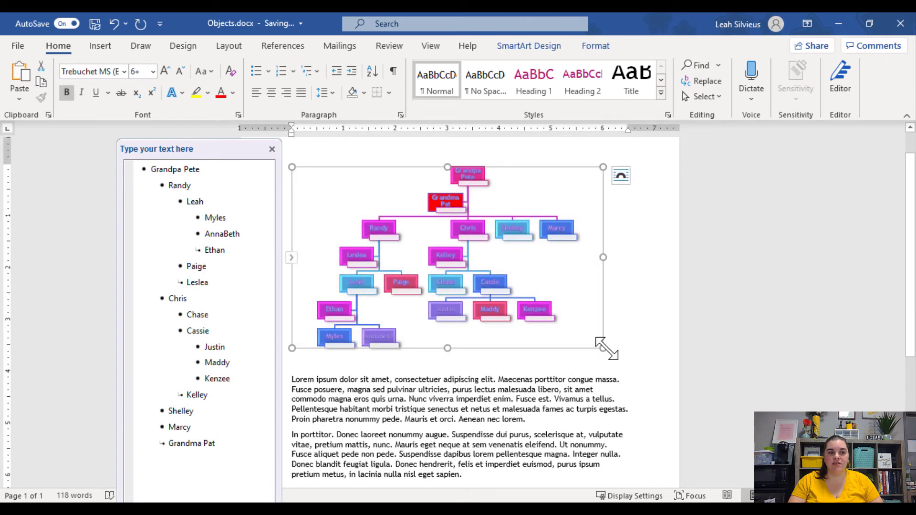
click(621, 176)
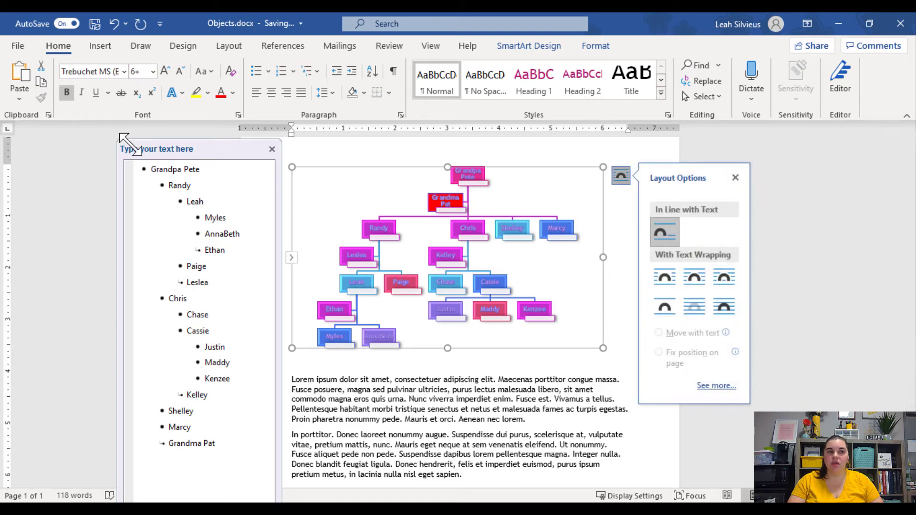
drag(601, 351, 457, 271)
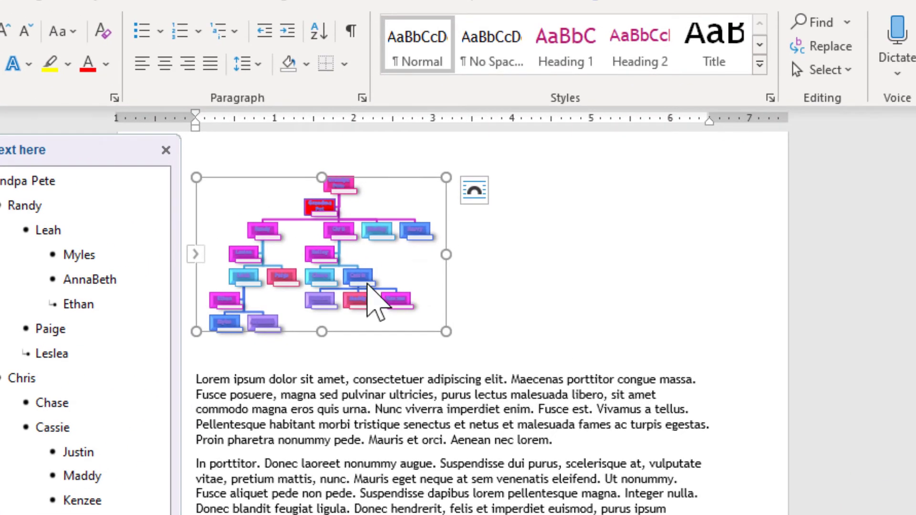
- Close the chart's text entry pane and its layout options
key(ctrl)
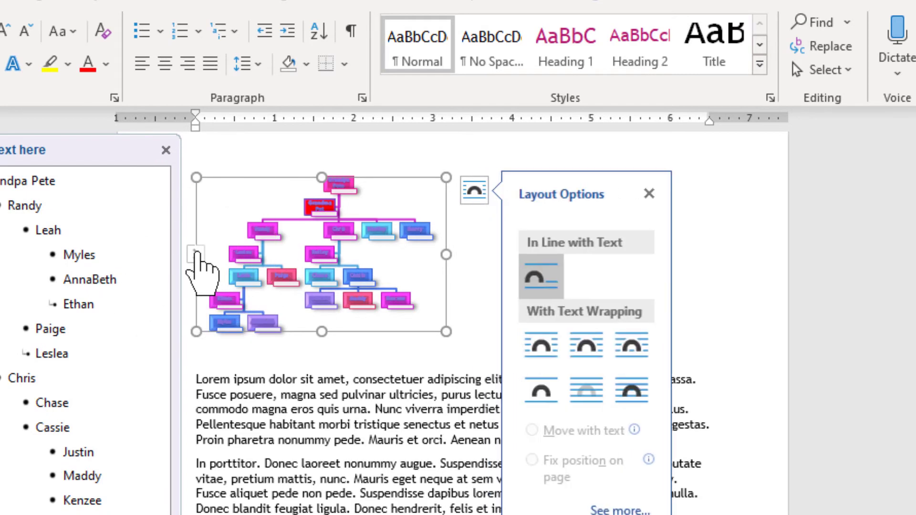
key(ctrl)
click(166, 151)
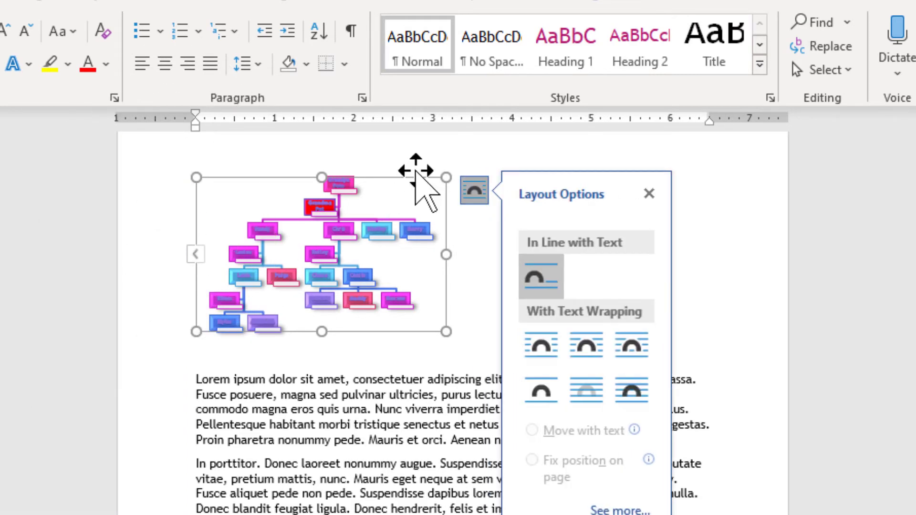
click(650, 194)
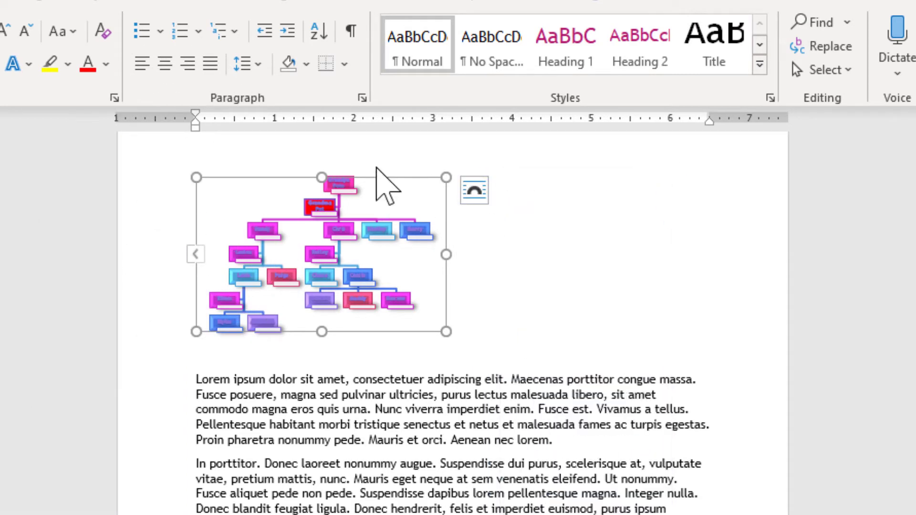
- Move the family tree chart into the first placeholder paragraph, directly after the sentence ending in "ac turpis egestas."
drag(387, 178, 710, 432)
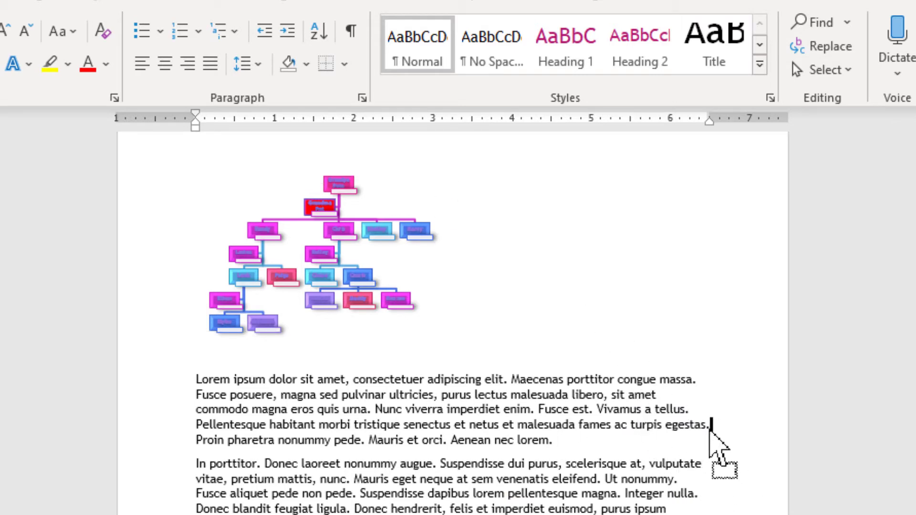
key(ctrl)
key(ctrl)
key(ctrl)
key(ctrl)
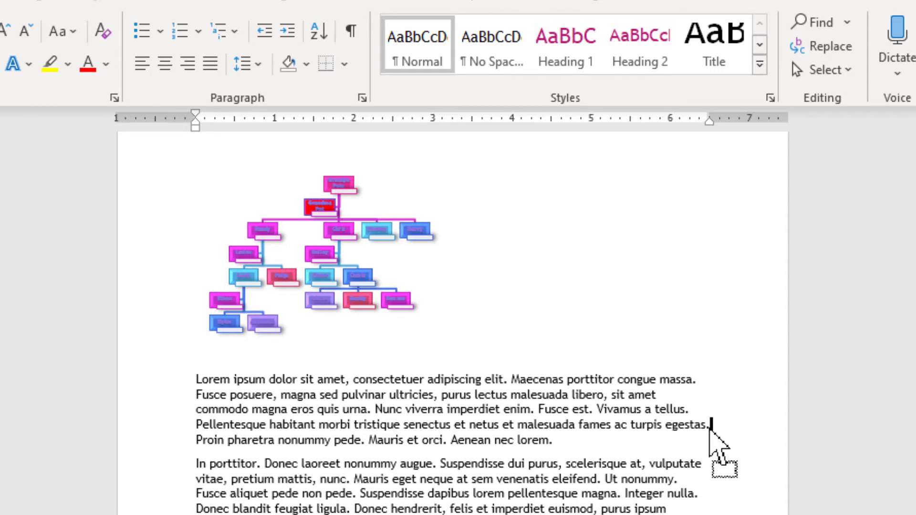
drag(710, 432, 710, 431)
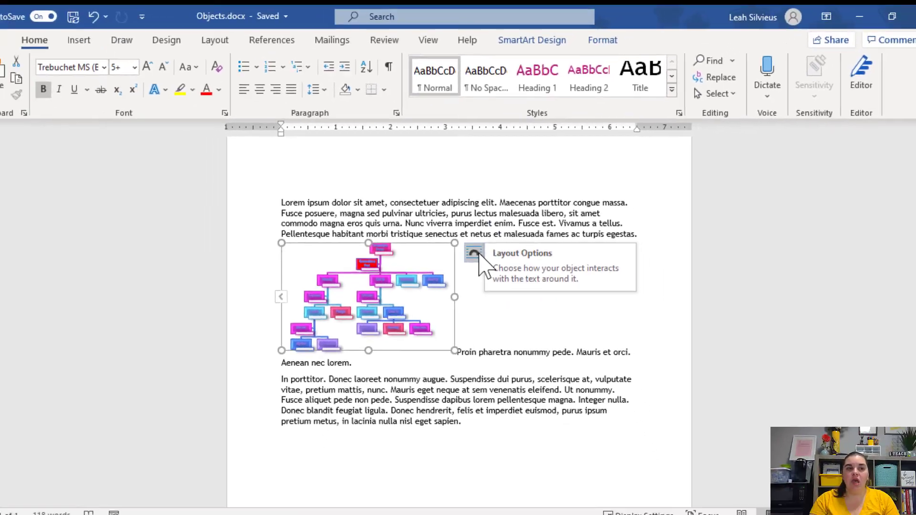
- Set the chart's text wrapping to Square and move the chart against the page's right margin, beside the two paragraphs
click(477, 301)
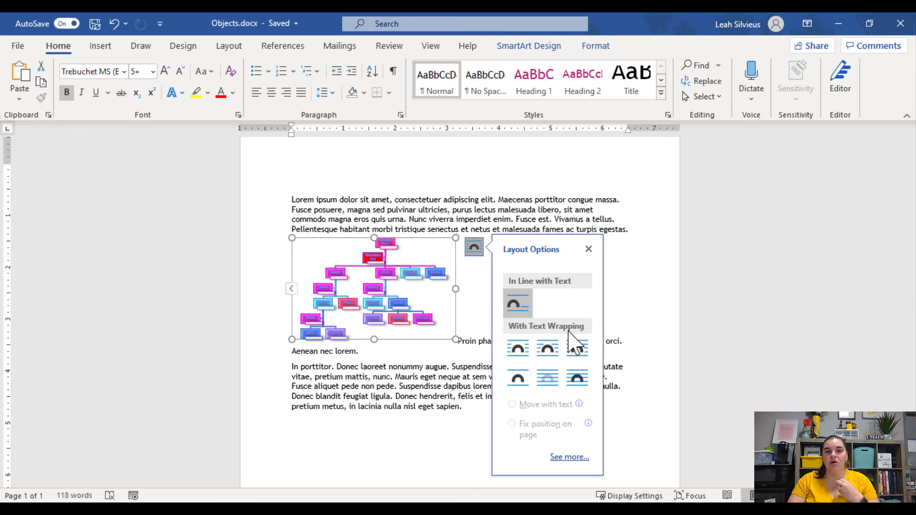
click(515, 350)
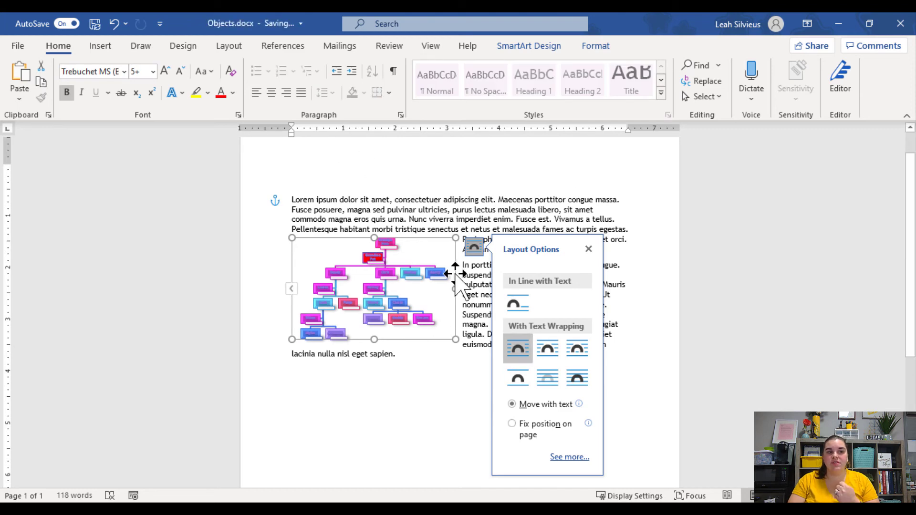
drag(456, 274, 637, 260)
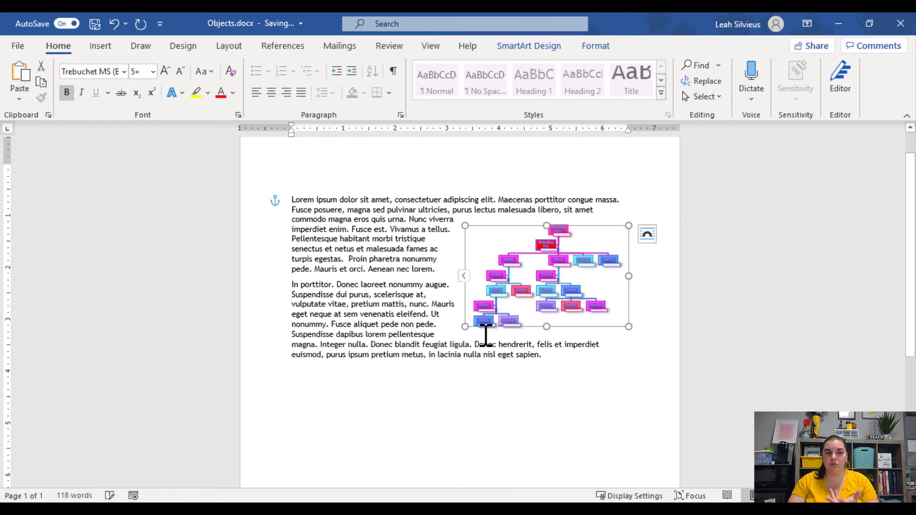
- Try Tight, Through, Top and Bottom, Behind Text and In Front of Text wrapping on the chart, and return it to Square
click(649, 234)
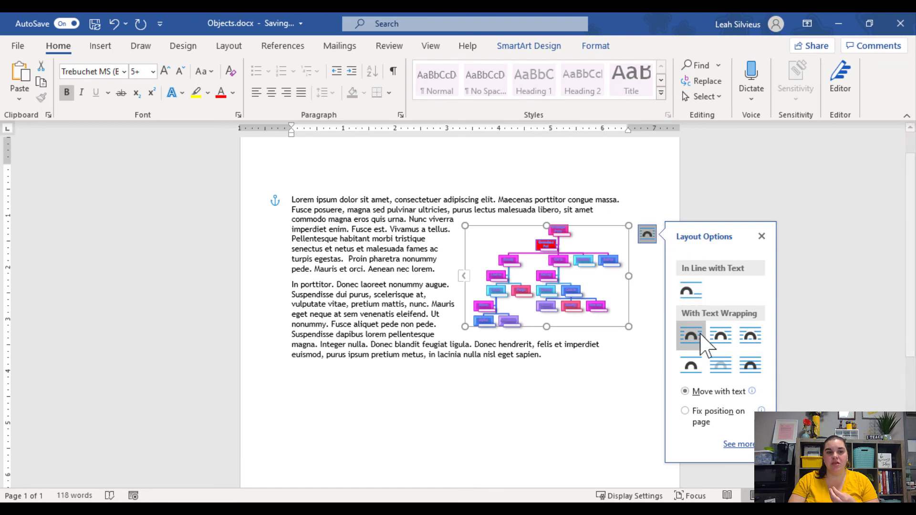
click(721, 337)
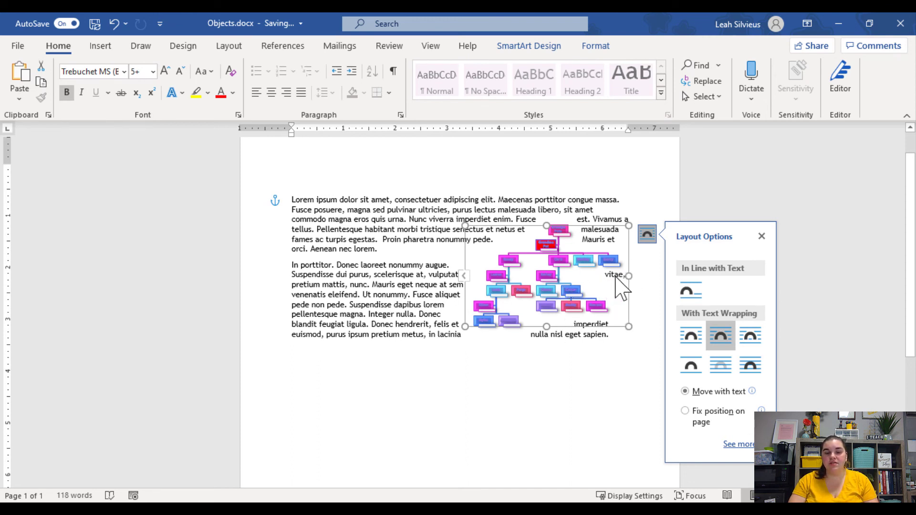
click(745, 348)
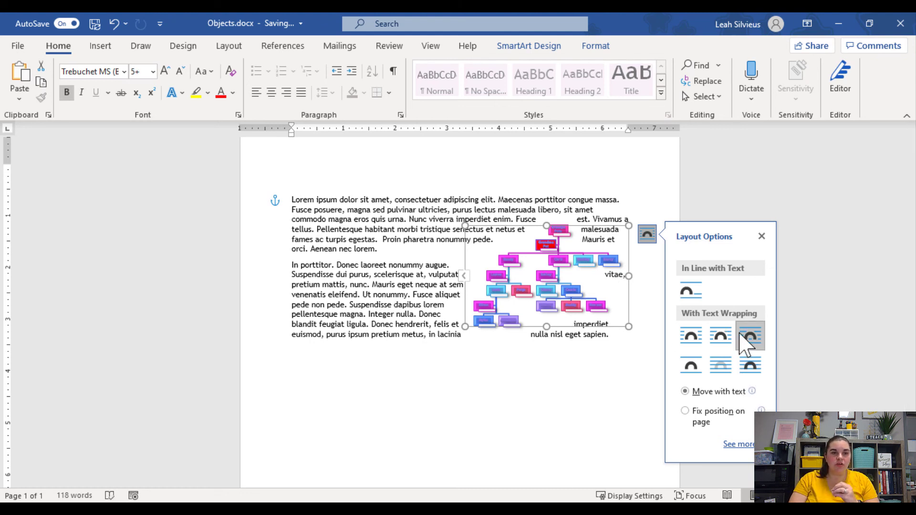
click(692, 366)
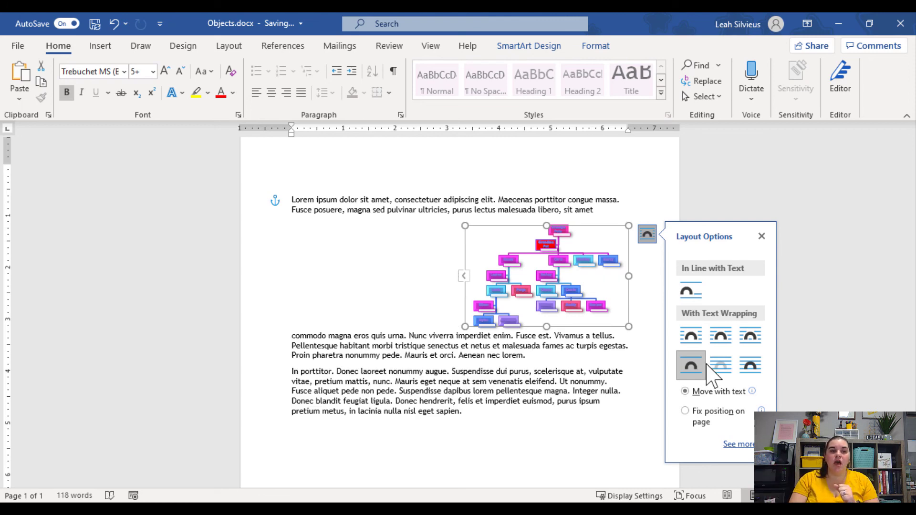
click(729, 364)
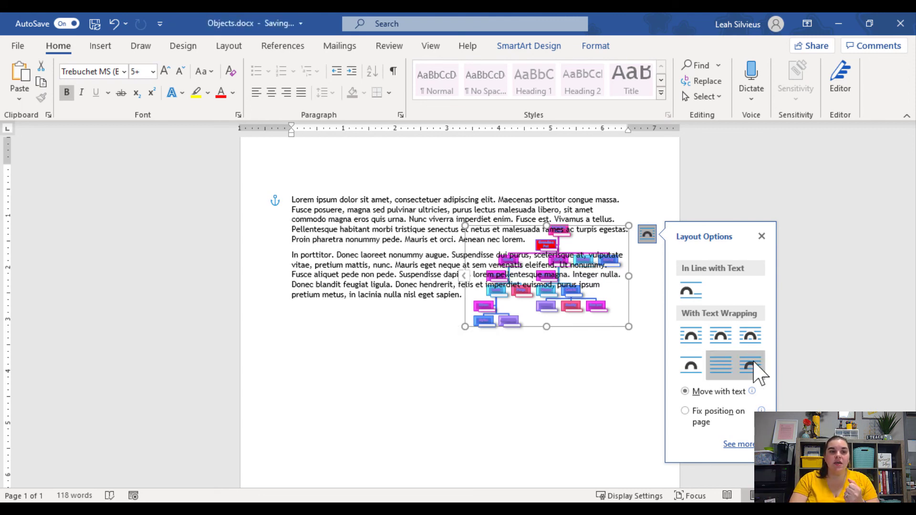
click(758, 373)
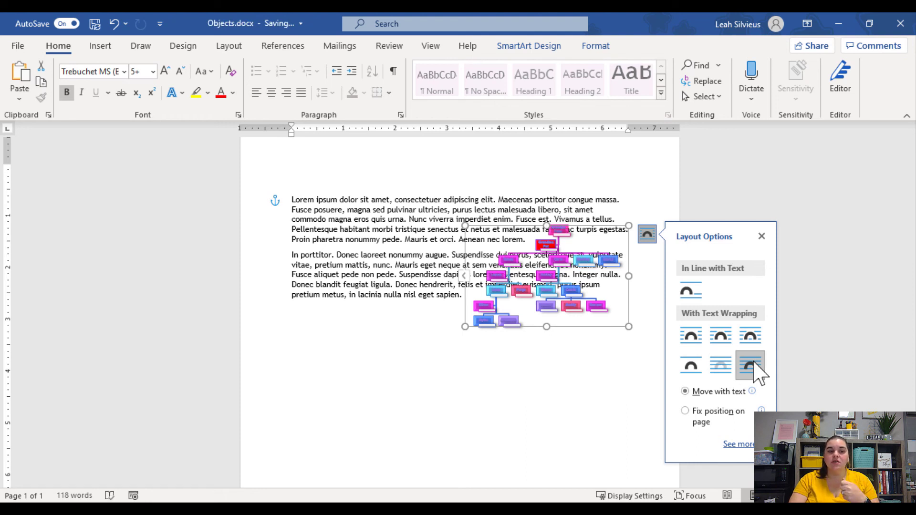
click(690, 336)
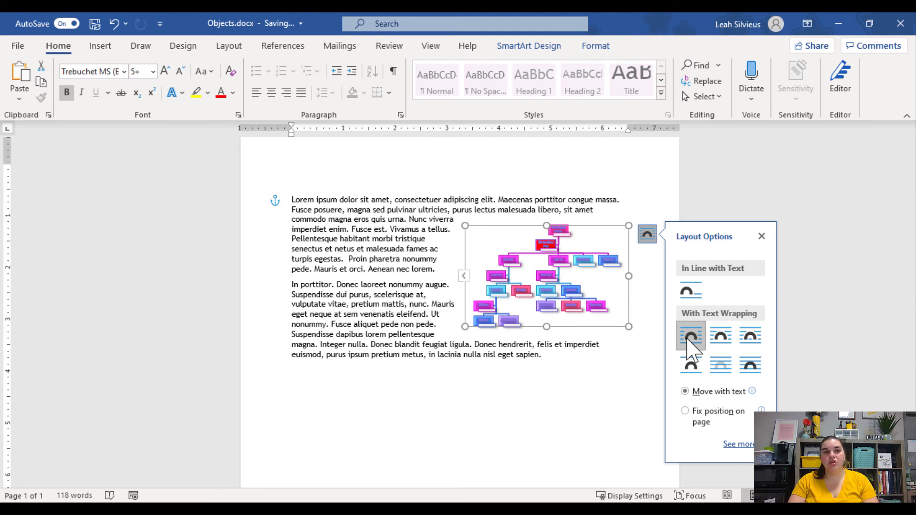
click(647, 234)
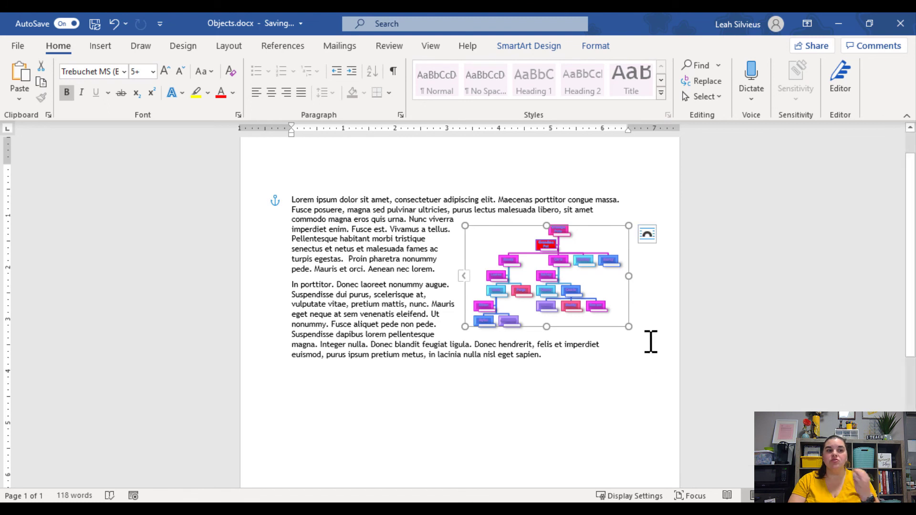